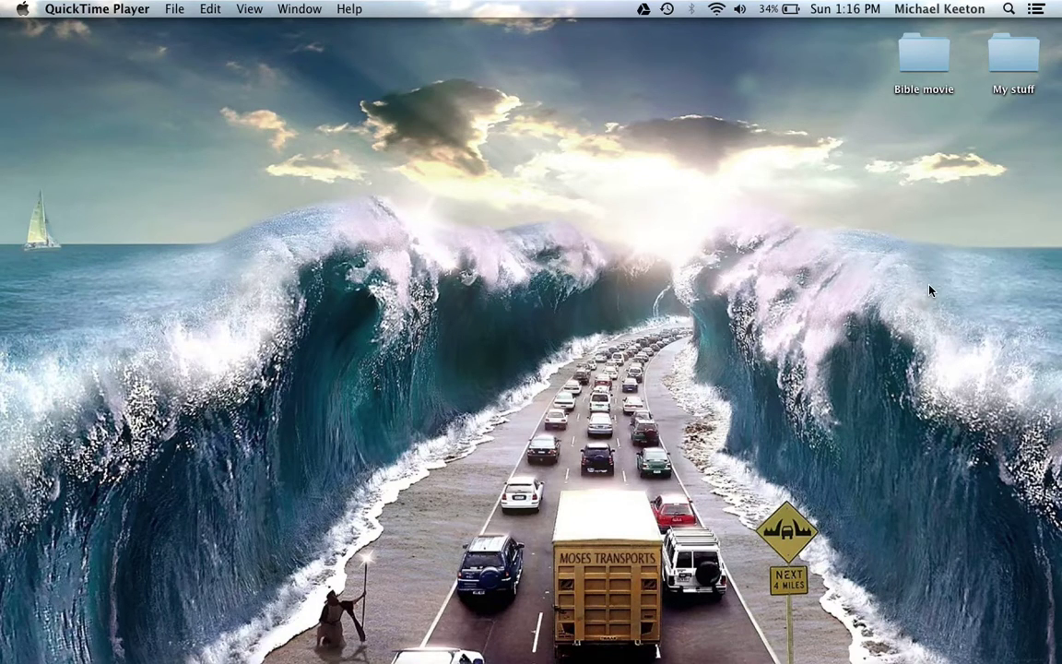
Check the Screen Sharing service in the Sharing preferences, and close System Preferences
mouse_move(320, 636)
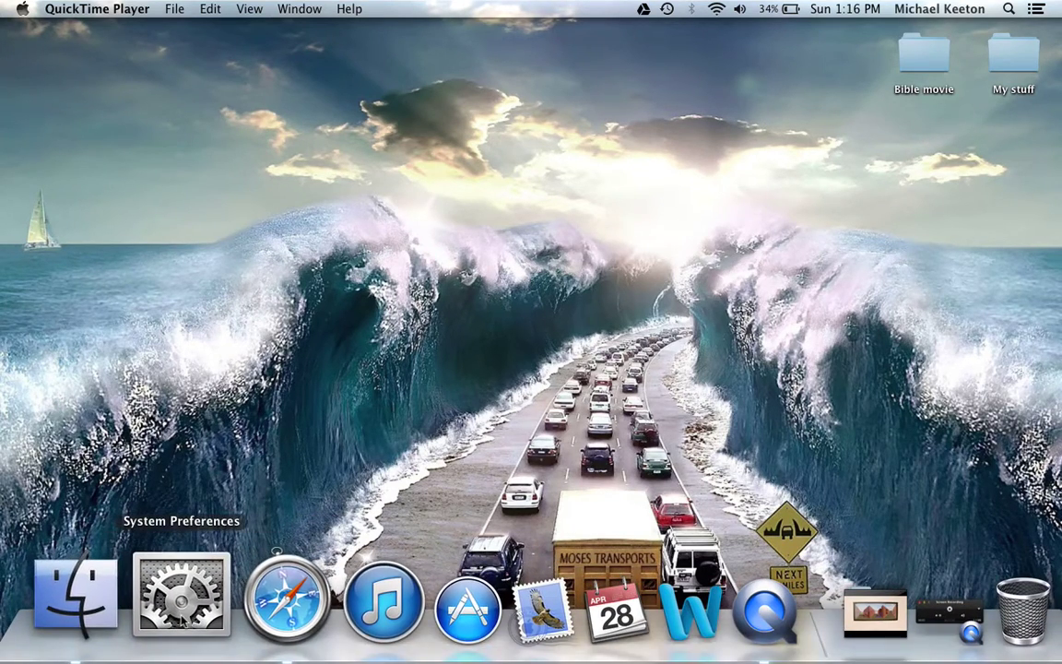
click(182, 620)
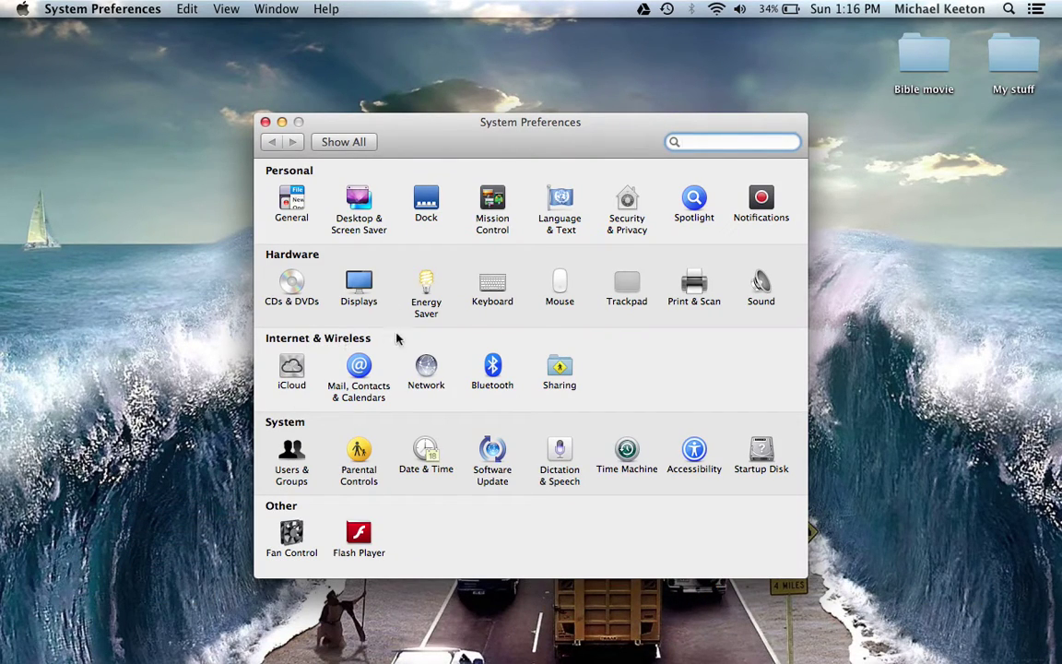
click(560, 369)
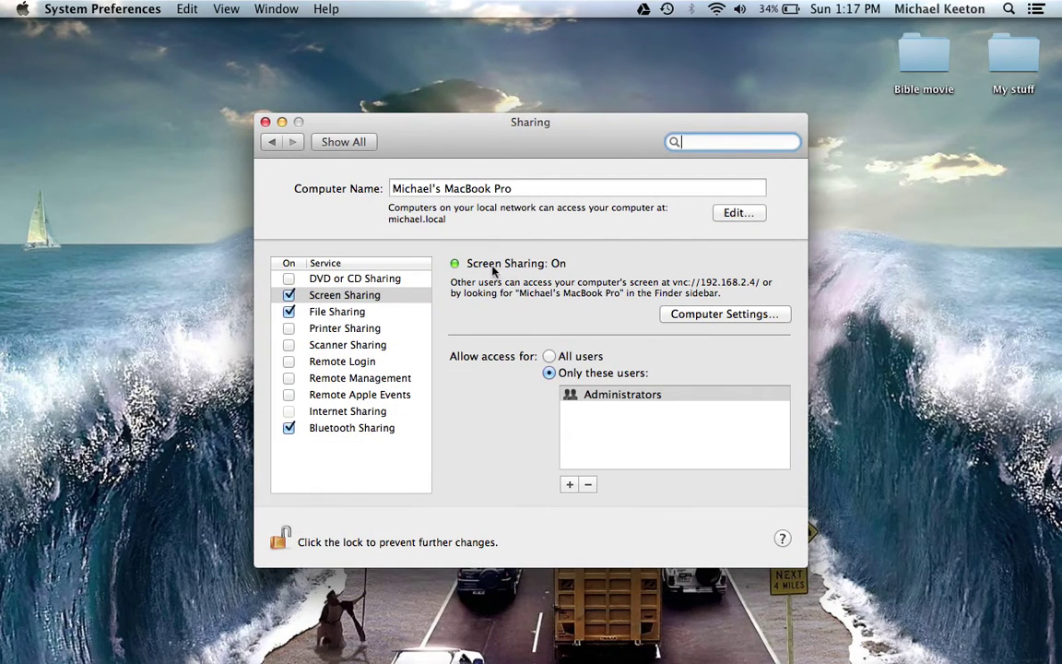
click(332, 297)
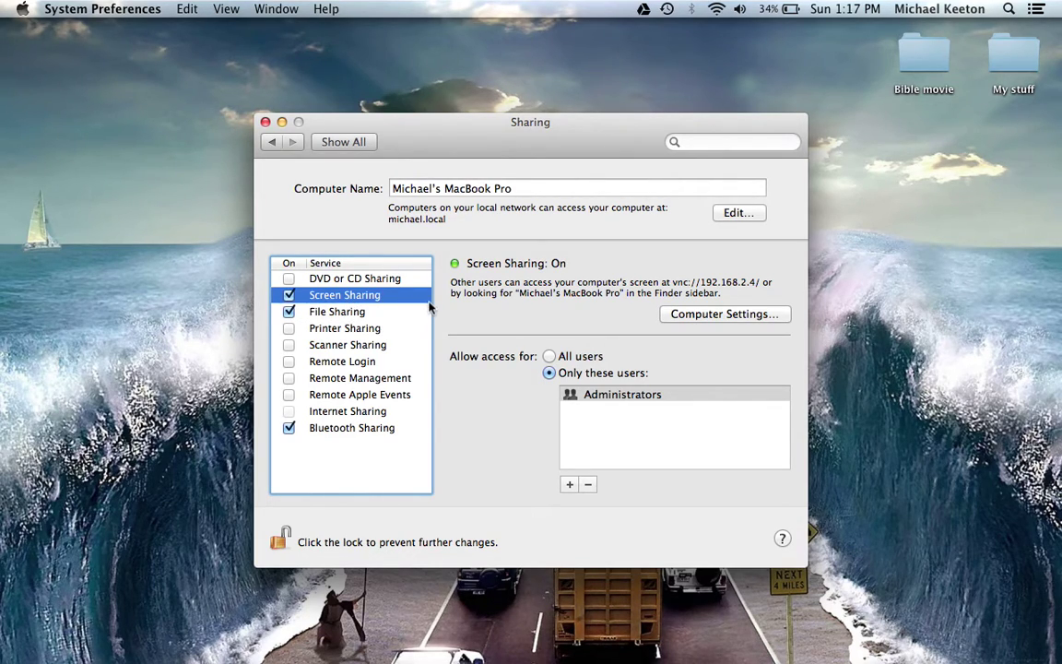
click(266, 122)
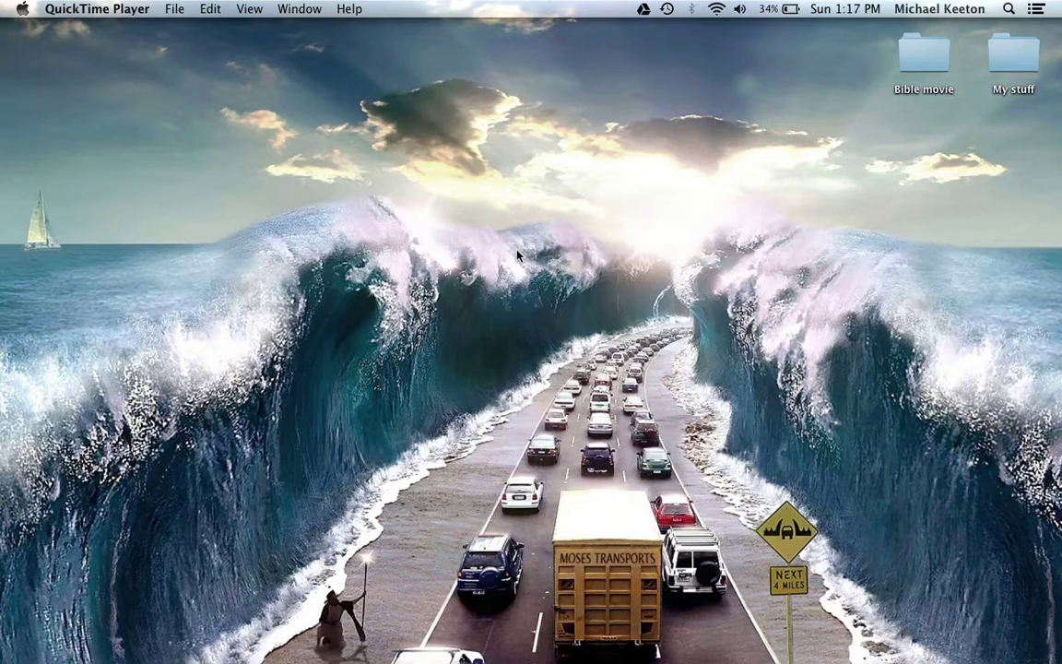
Open Finder, select the shared Mac mini, and request a screen sharing session with it
click(102, 609)
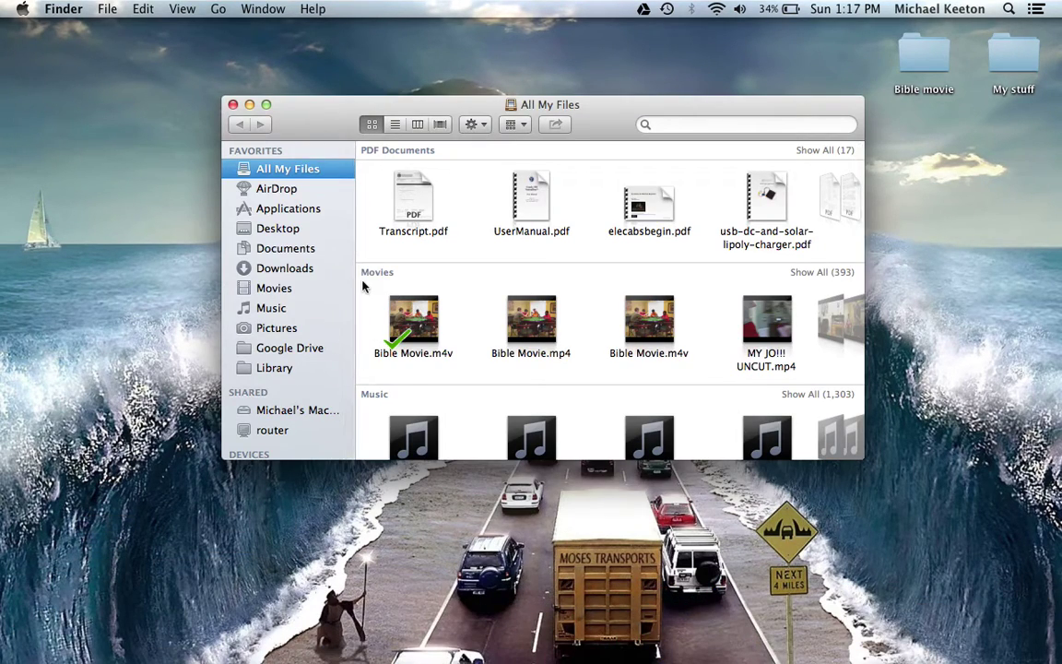
scroll(272, 387, down, 2)
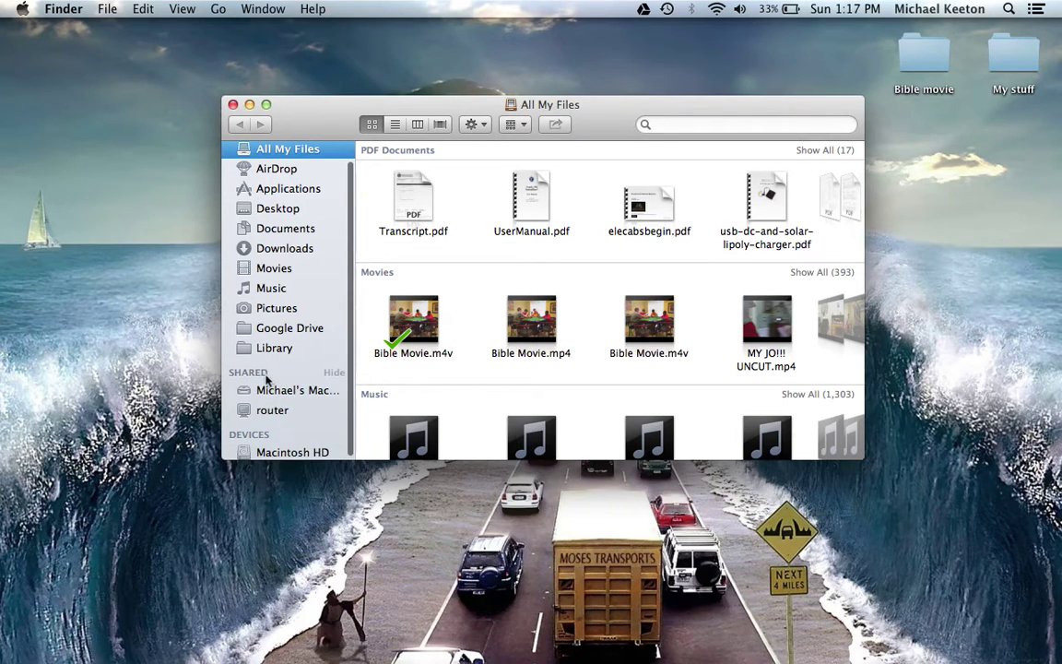
click(273, 391)
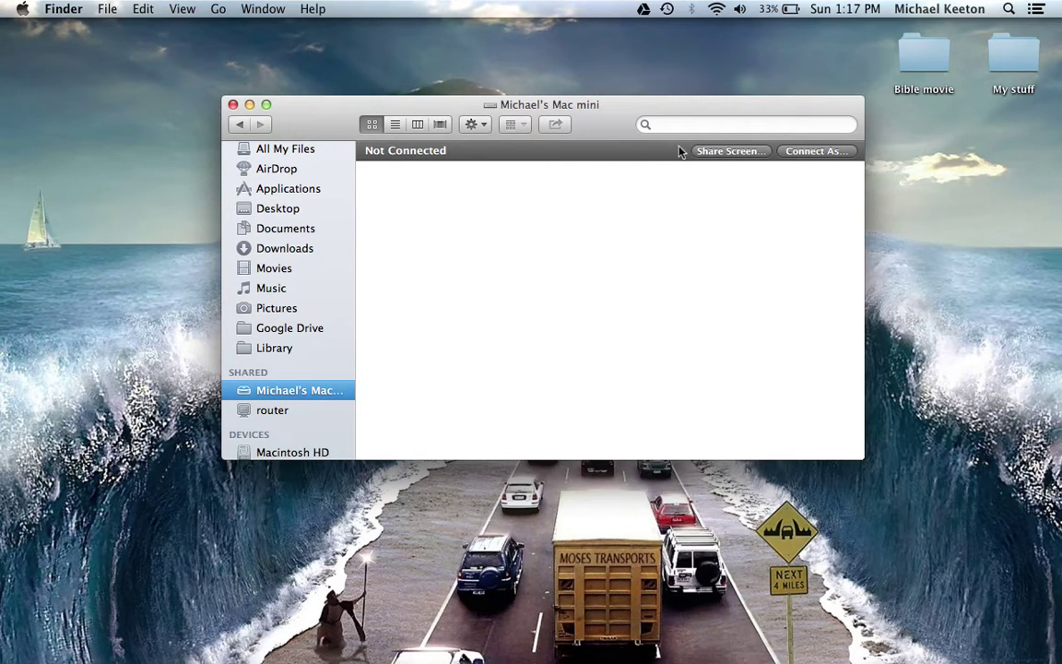
click(726, 154)
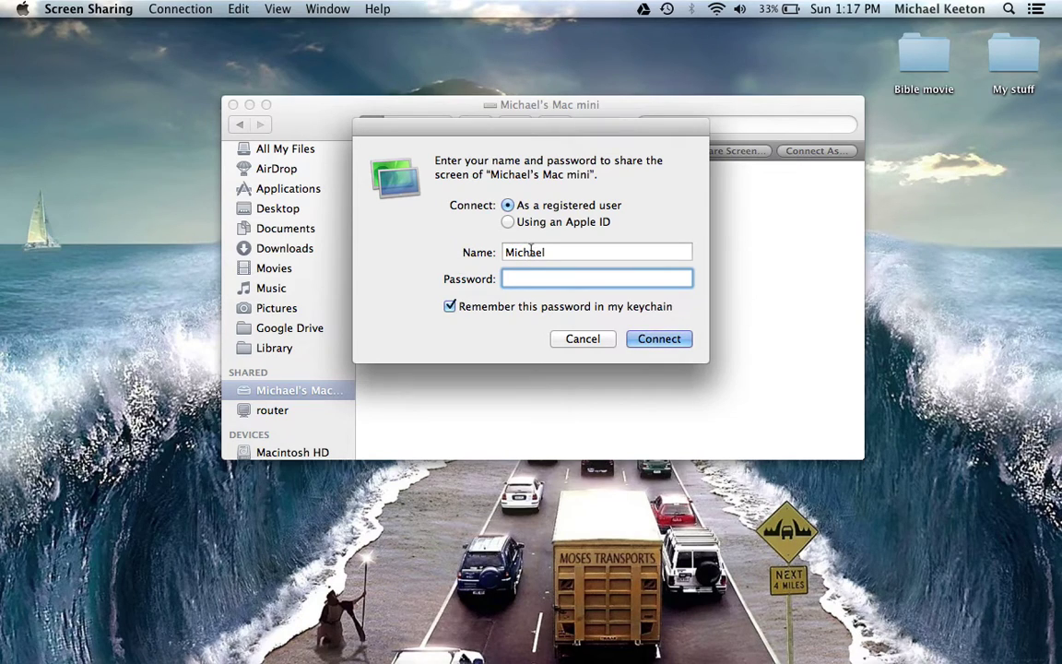
Enter the registered user's name and the account password, and connect to the Mac mini's screen
click(555, 252)
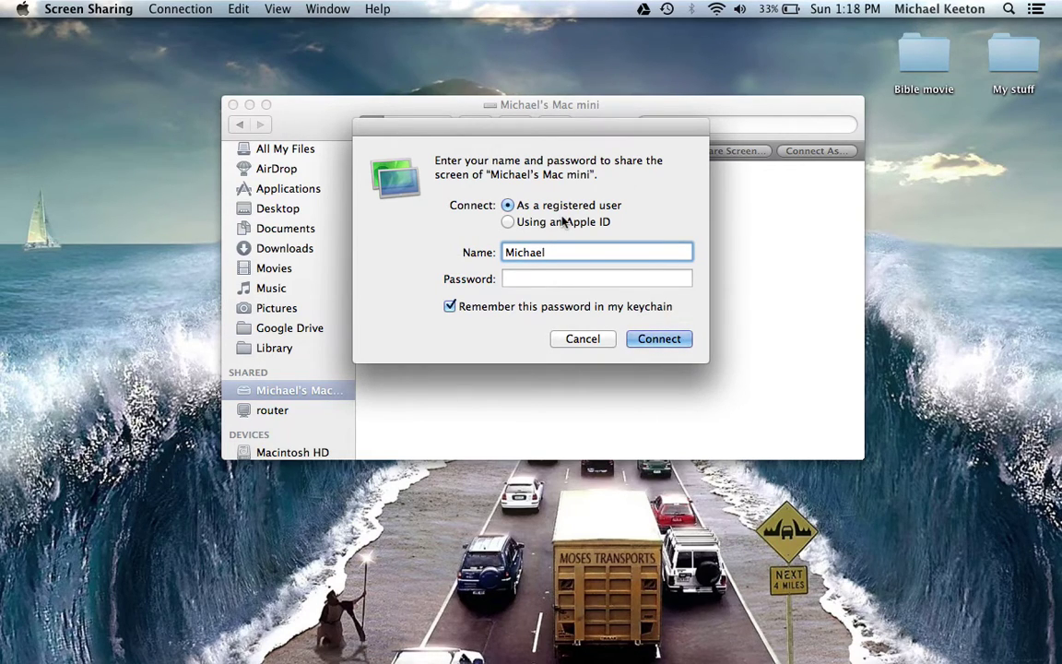
double_click(555, 252)
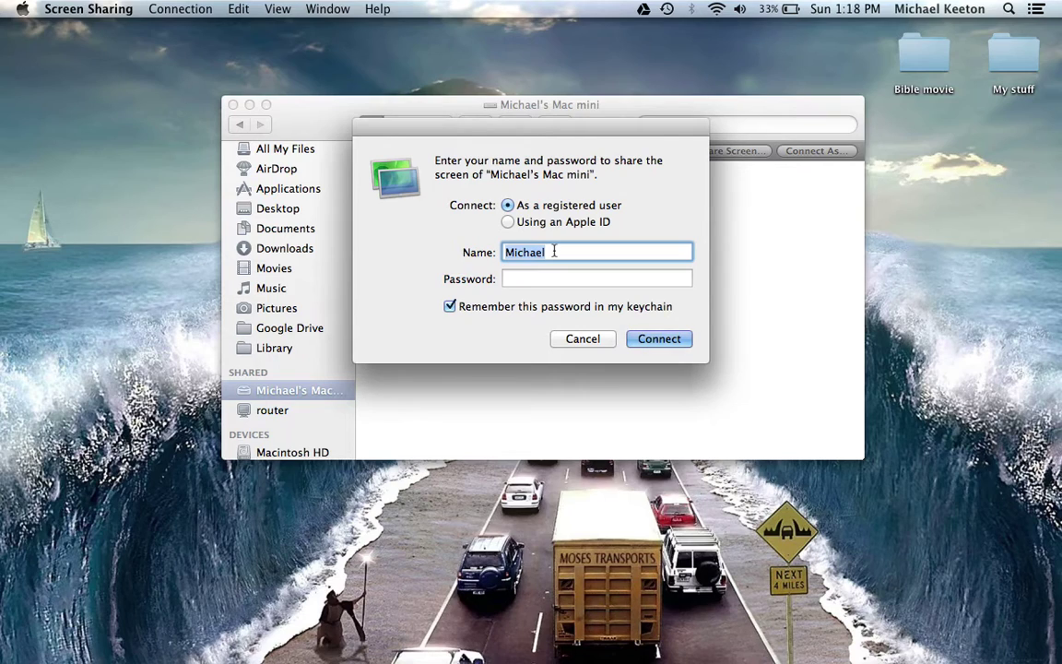
text(Mike)
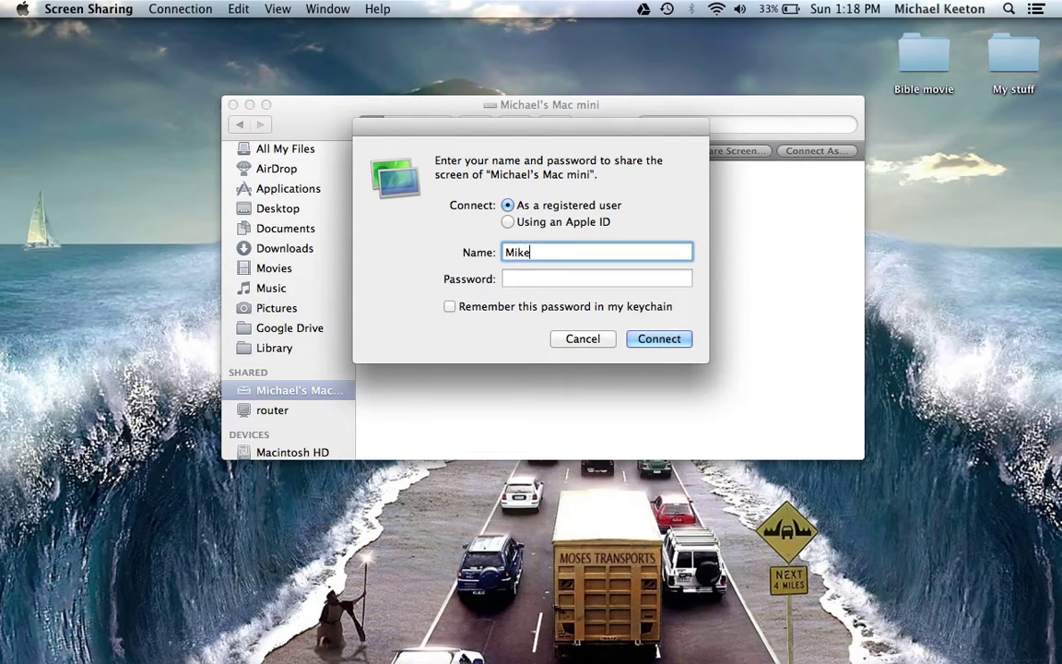
click(579, 280)
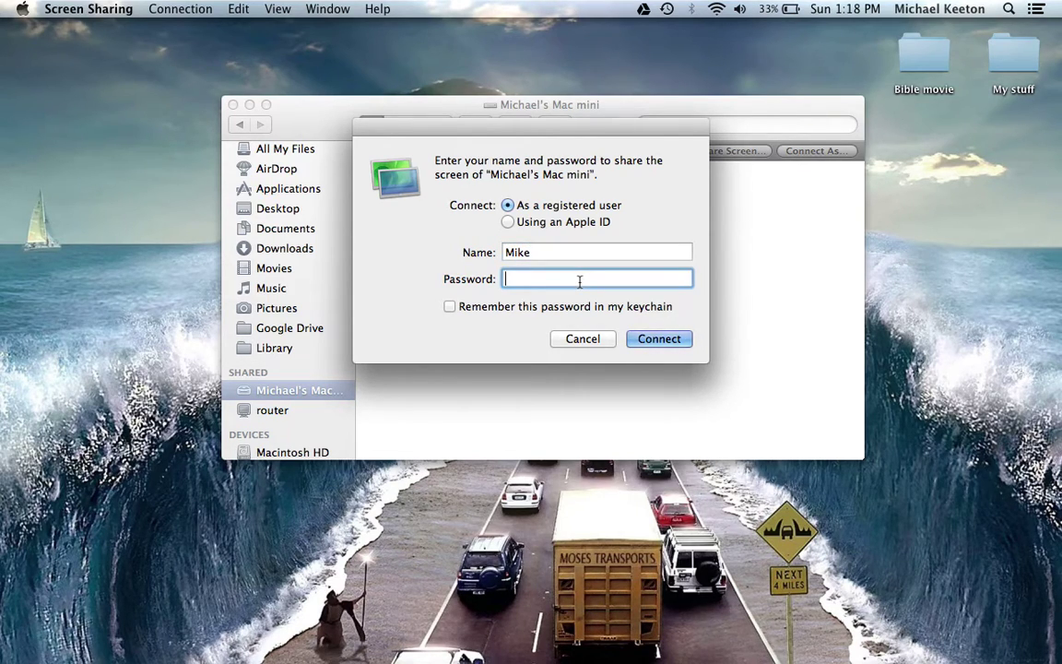
text(••••••••)
click(657, 340)
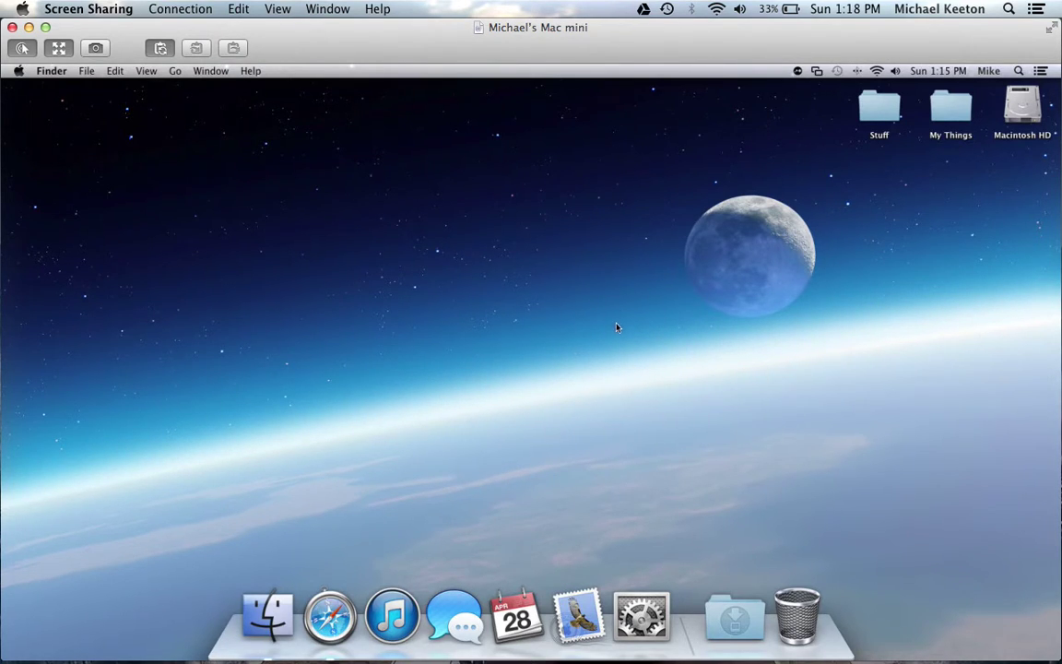
Switch the remote session to observe mode, and turn its fit-to-window scaling off and on again
click(21, 54)
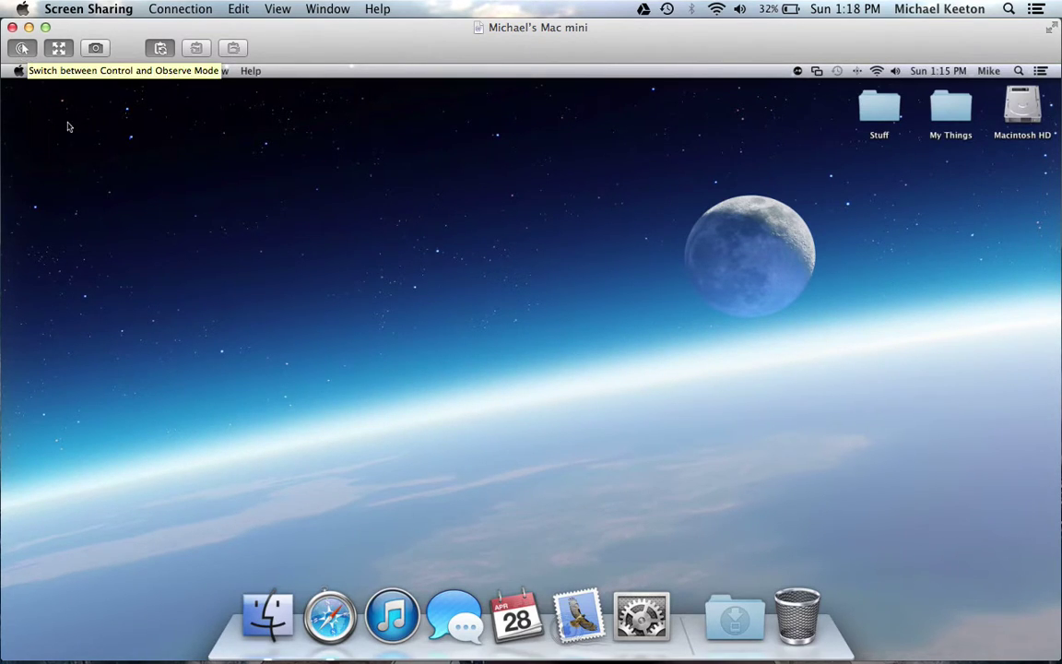
click(18, 51)
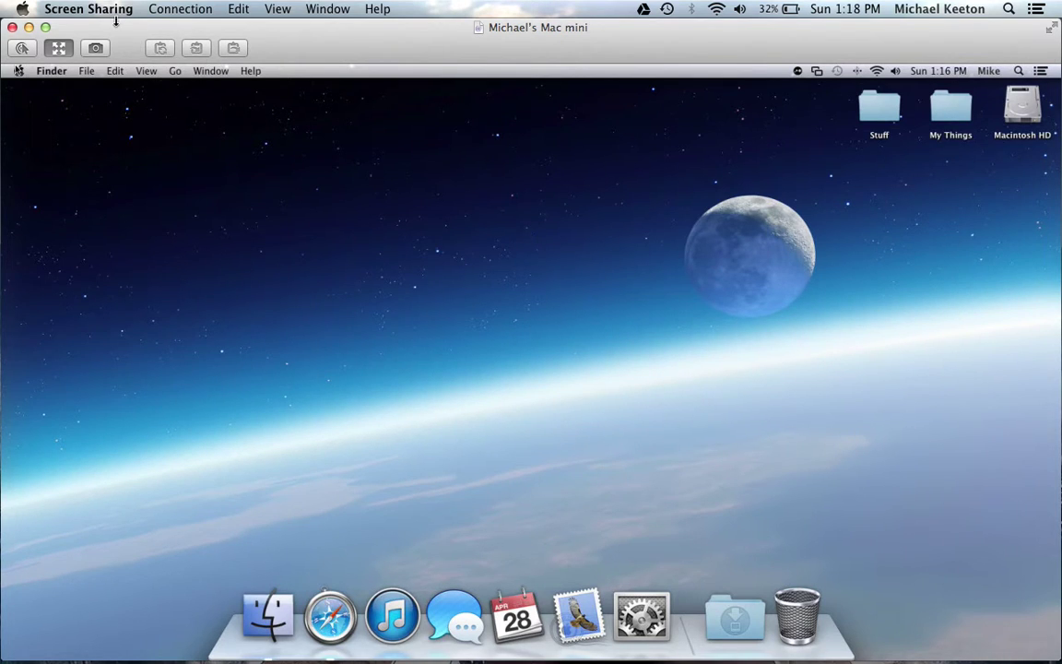
click(64, 48)
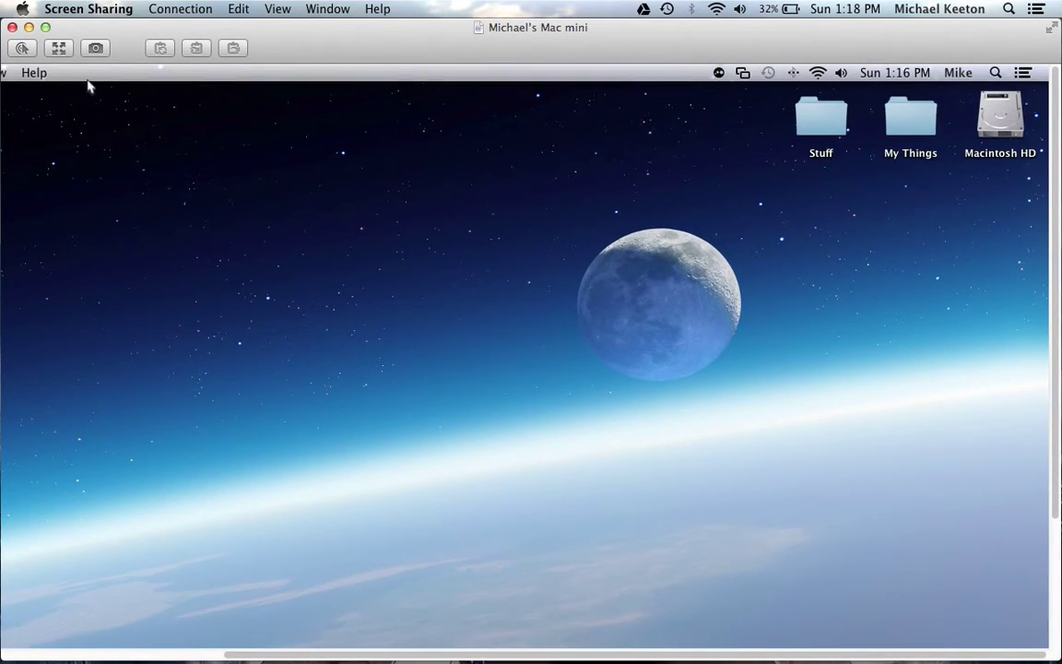
click(57, 52)
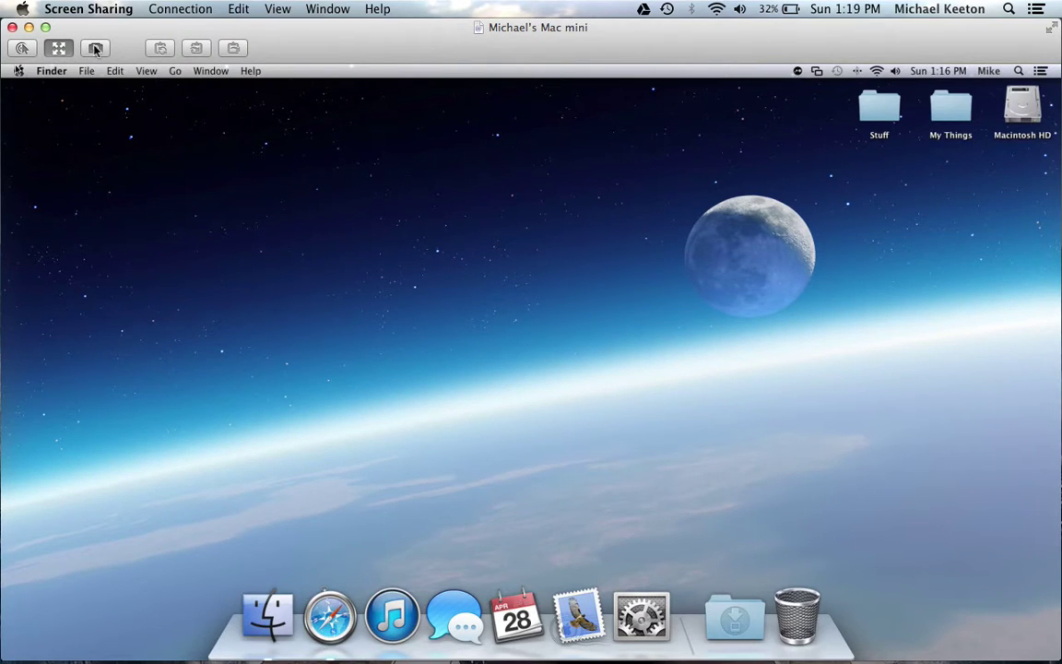
click(95, 49)
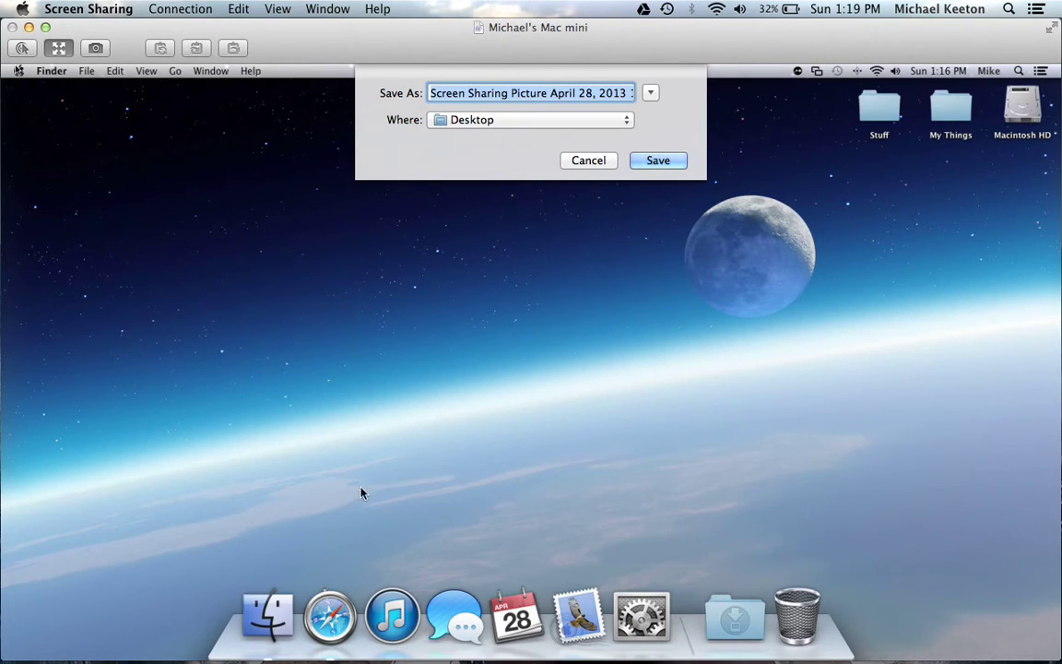
click(554, 124)
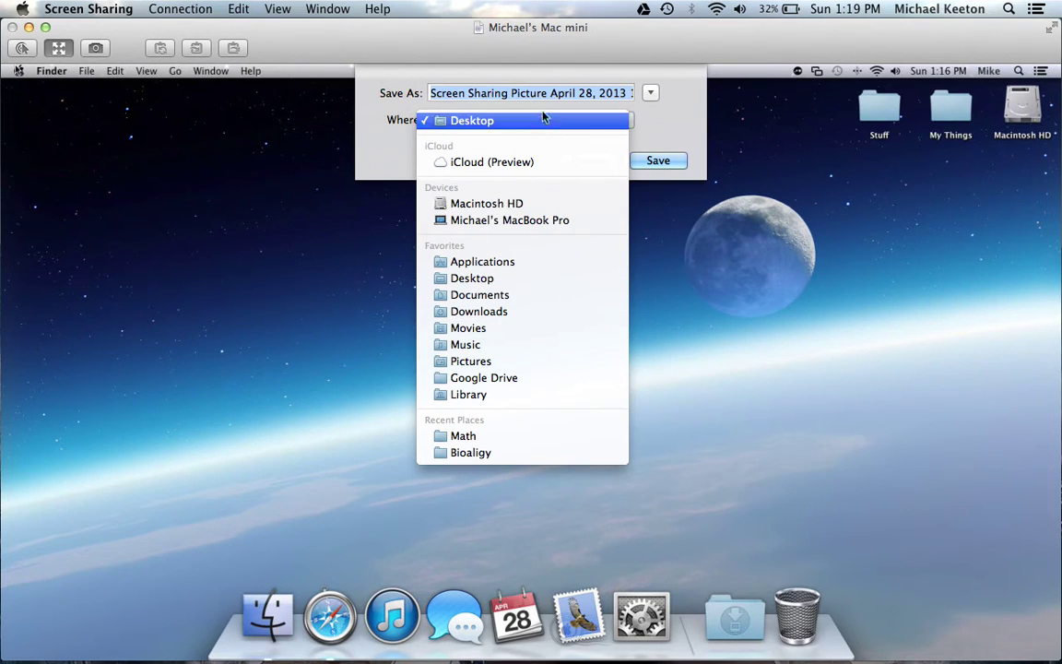
click(544, 117)
click(589, 159)
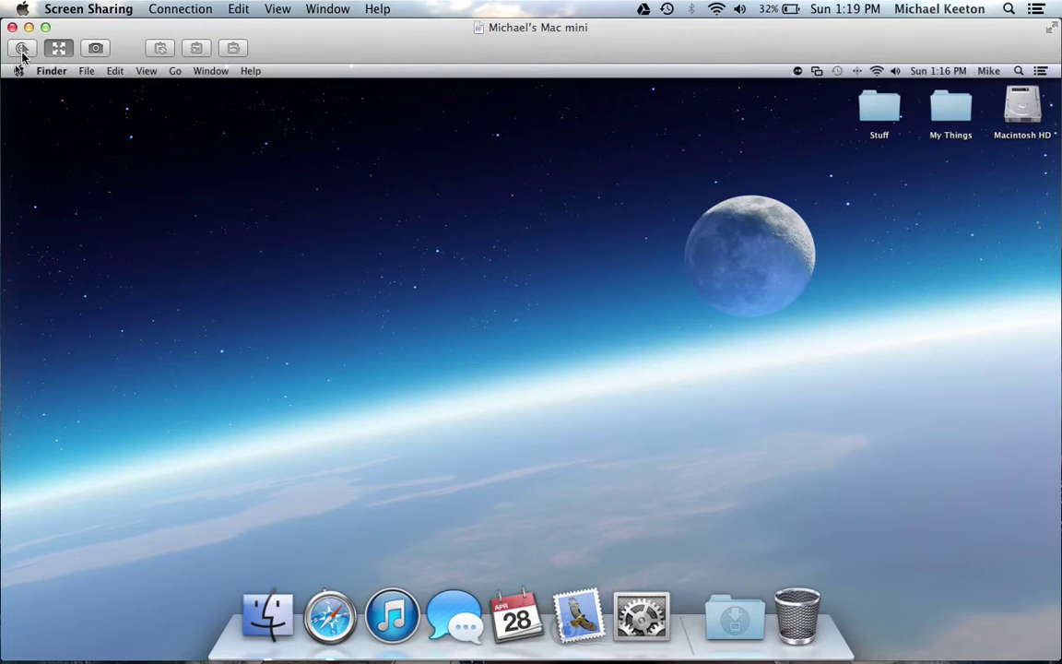
Return the remote session to control mode, and shrink its window to expose the local desktop
click(21, 51)
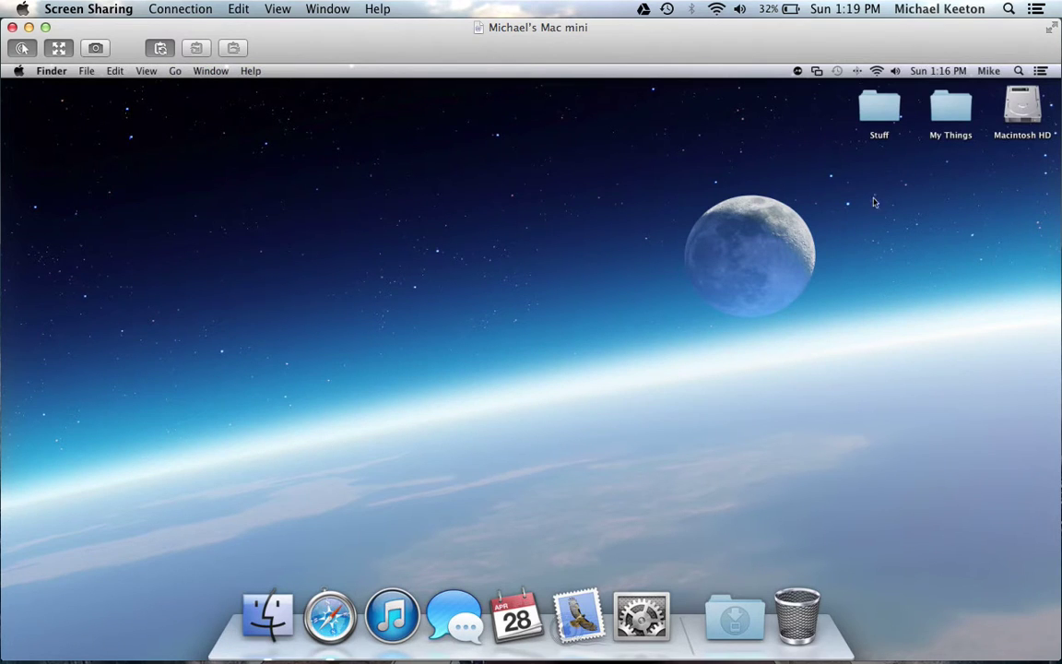
click(1052, 28)
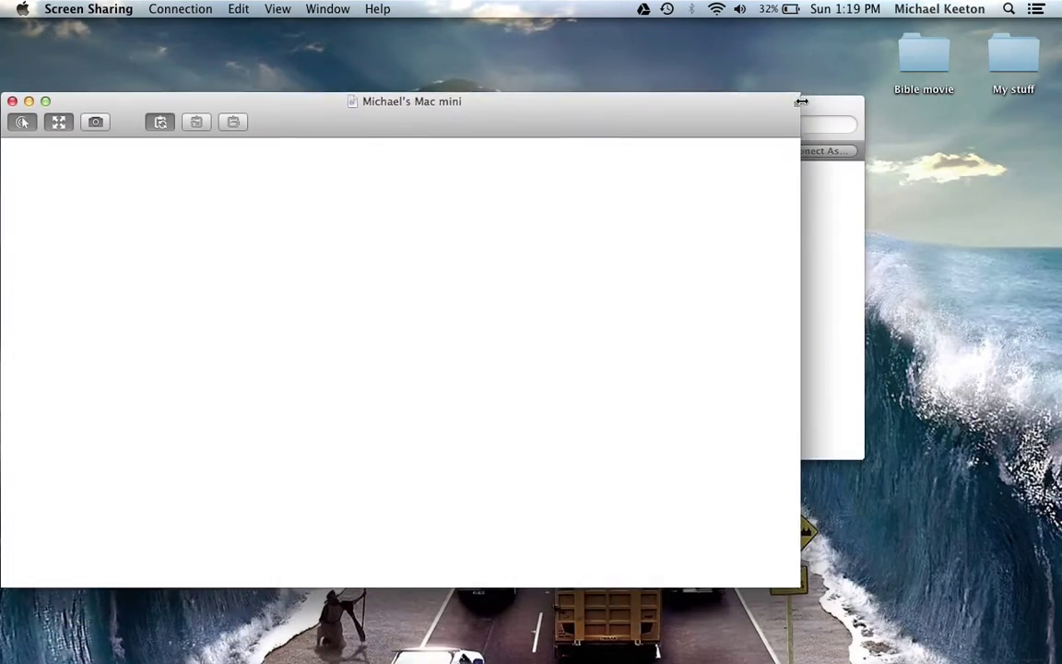
click(569, 200)
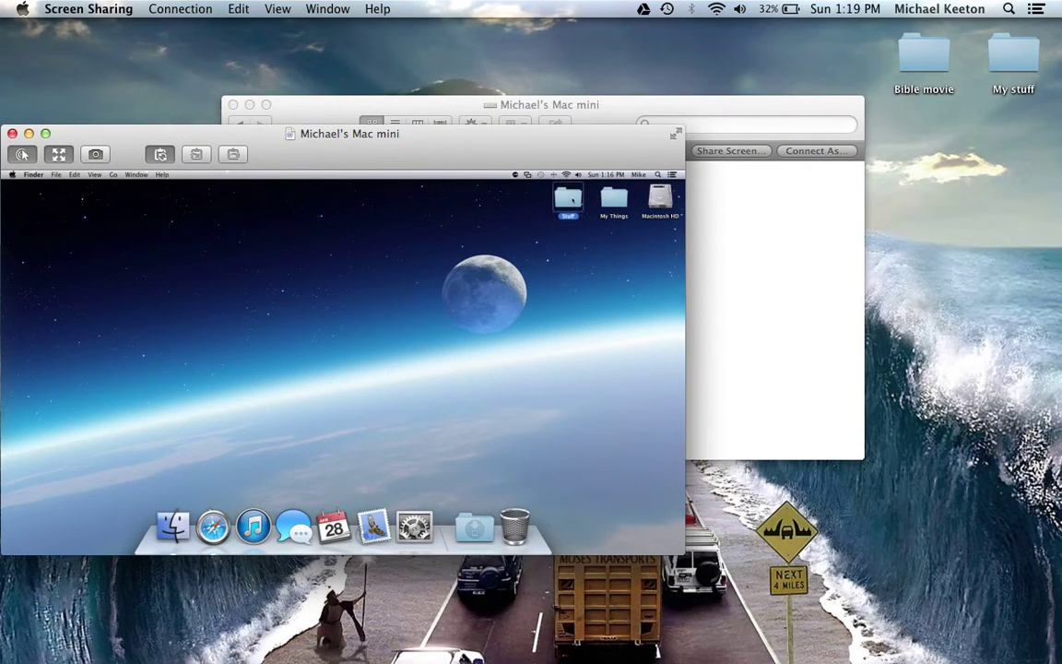
drag(571, 202, 931, 268)
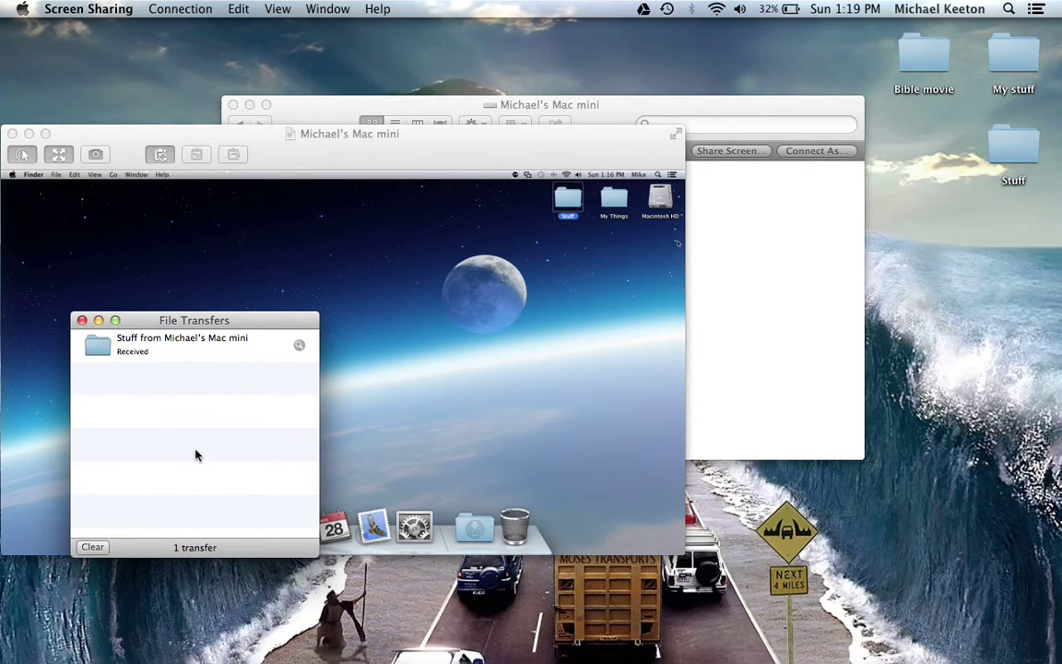
click(81, 320)
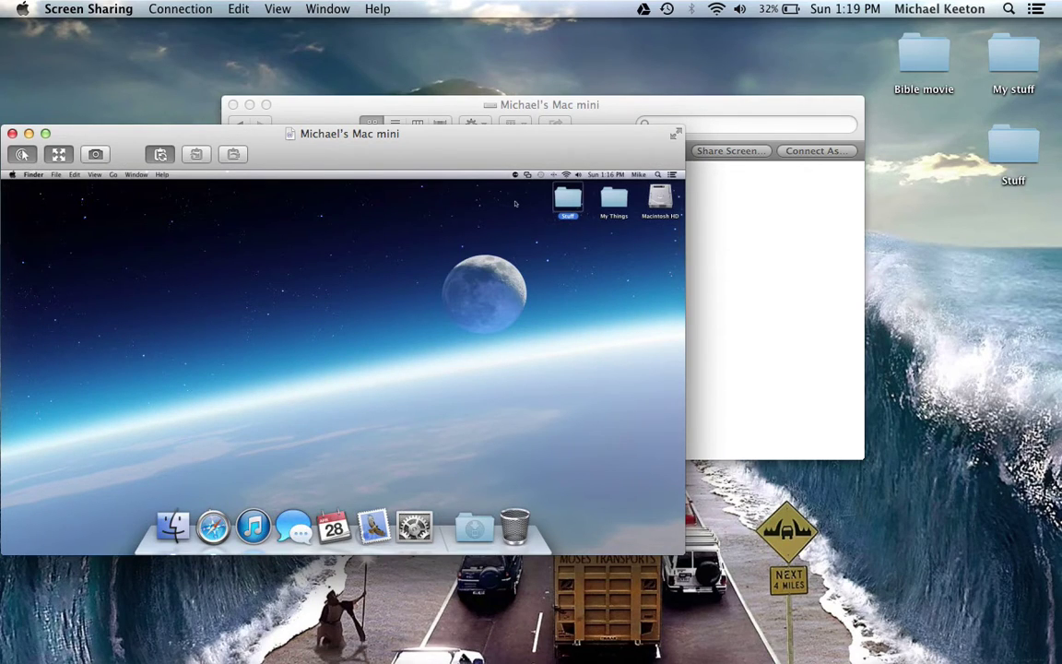
Display the remote session in full screen, and open Finder on the remote Mac
click(959, 262)
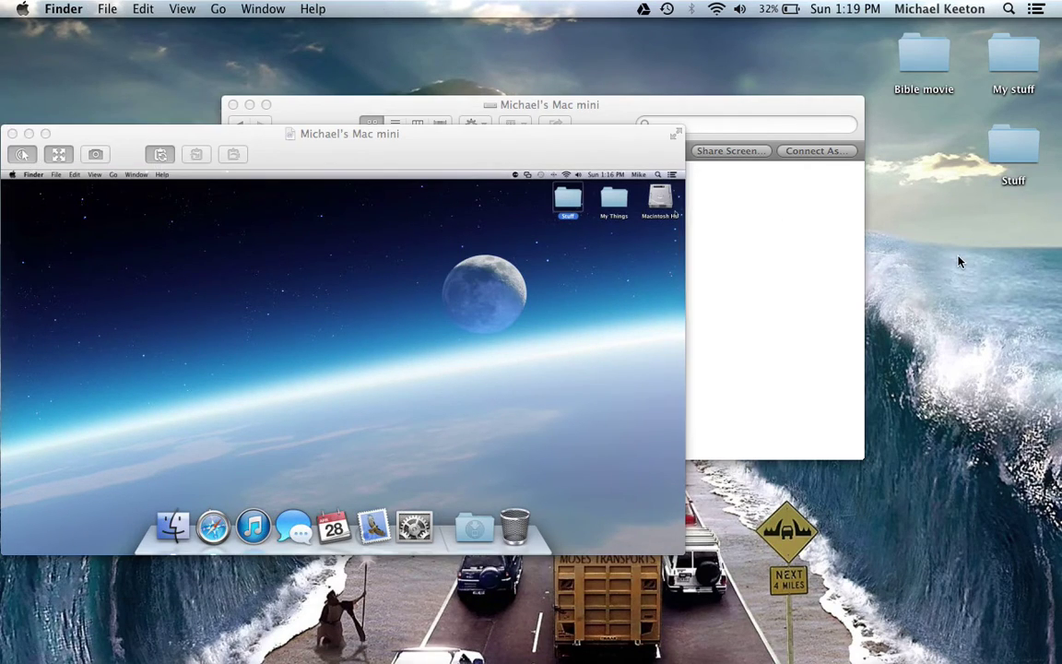
click(548, 270)
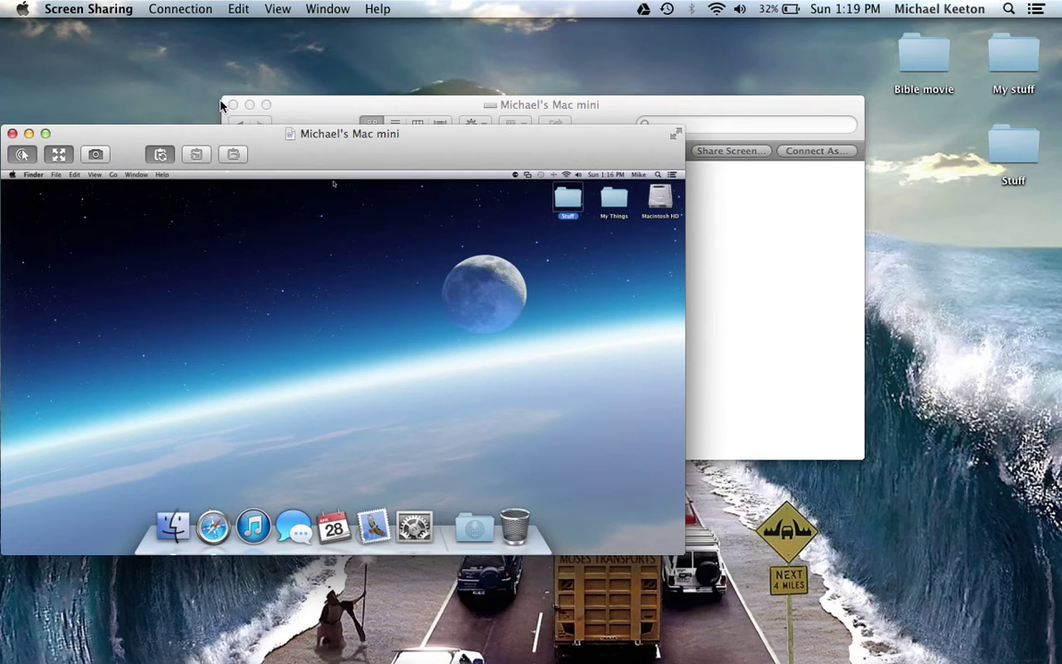
click(676, 135)
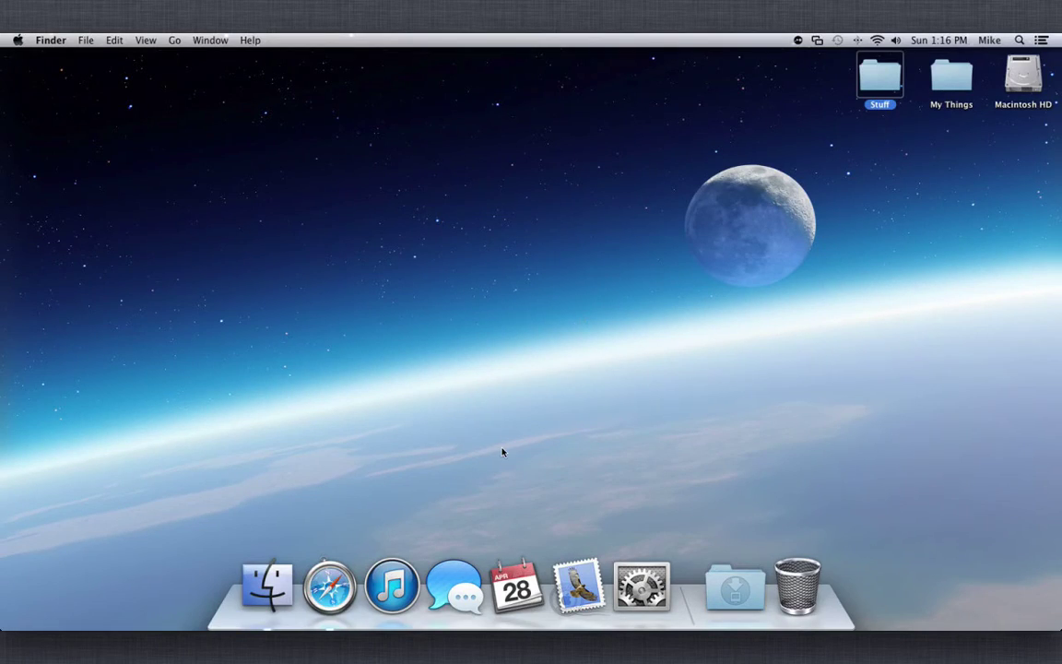
click(267, 585)
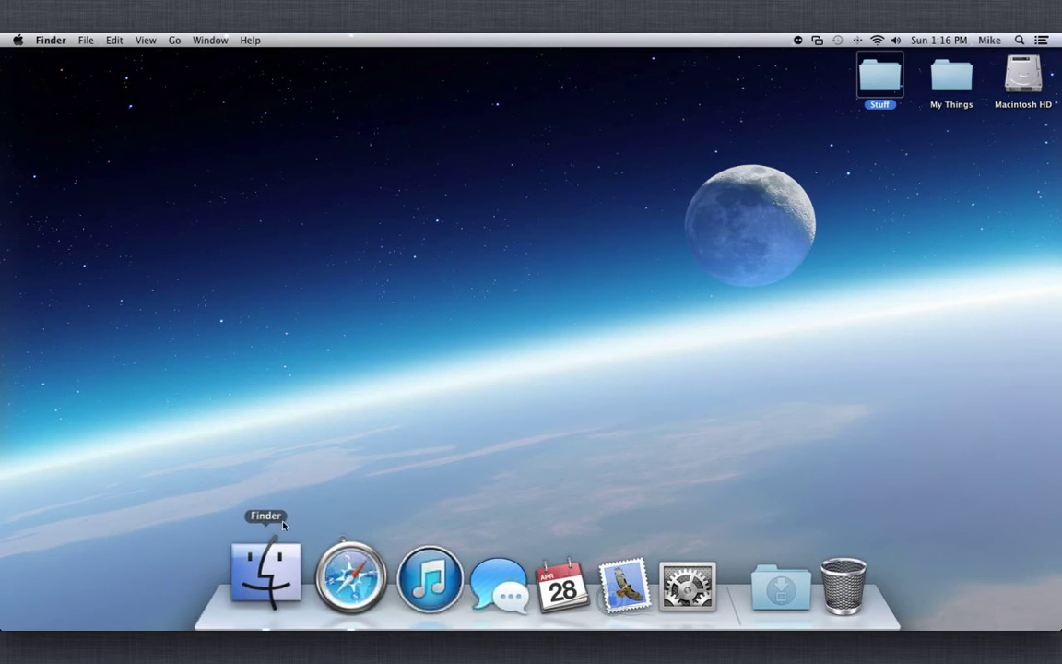